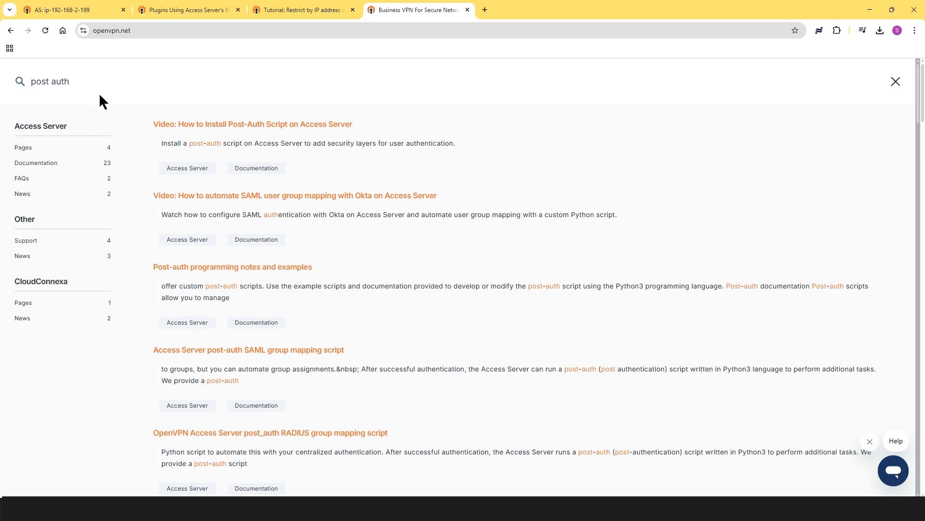
# - Open the post-auth programming documentation page and scroll down to its scripts table
pyautogui.click(216, 266)
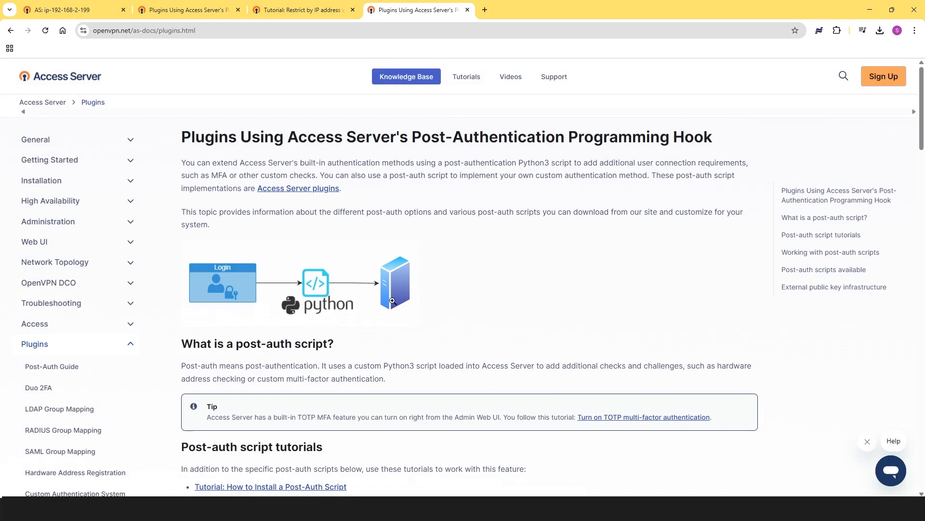
pyautogui.scroll(-10, 392, 301)
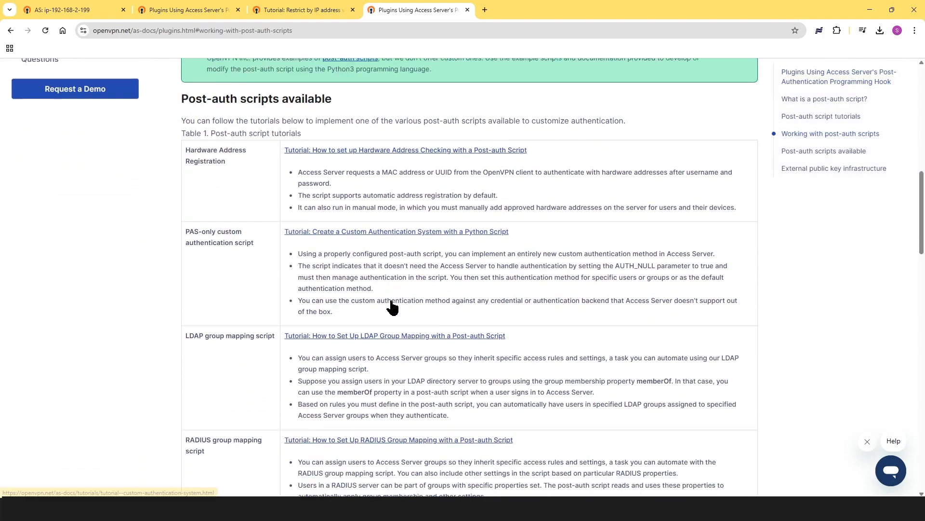
pyautogui.scroll(-2, 346, 333)
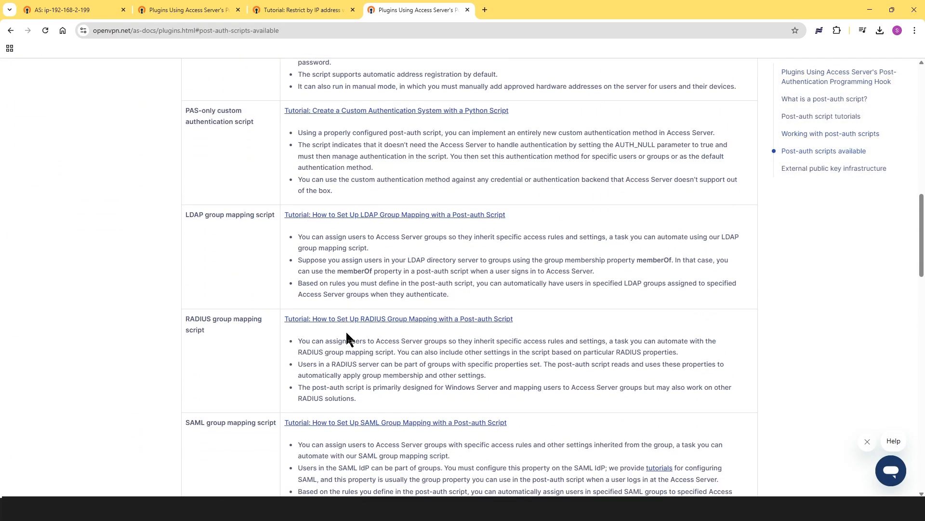
pyautogui.scroll(-6, 337, 279)
# - Open the Restrict by IP address tutorial and expand its Install/update the script step
pyautogui.click(353, 346)
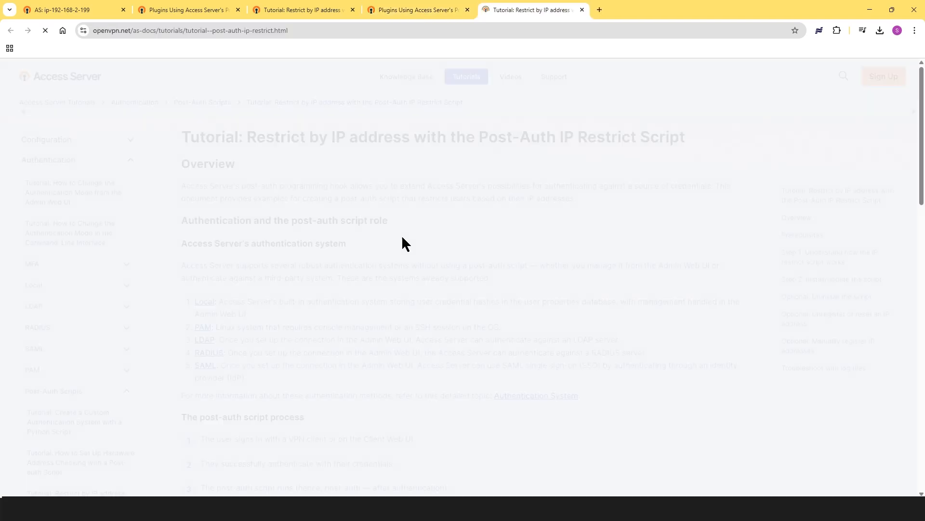
pyautogui.scroll(-7, 392, 248)
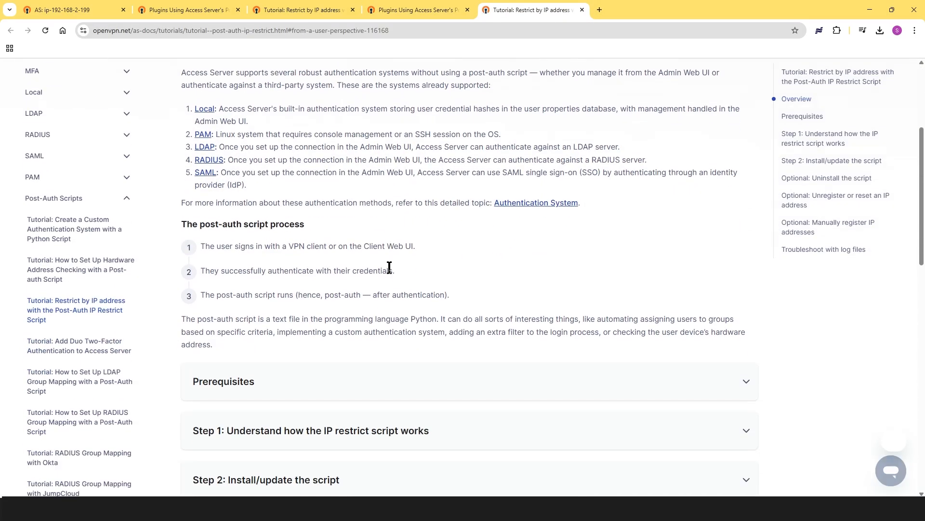
pyautogui.scroll(-2, 390, 276)
pyautogui.click(292, 242)
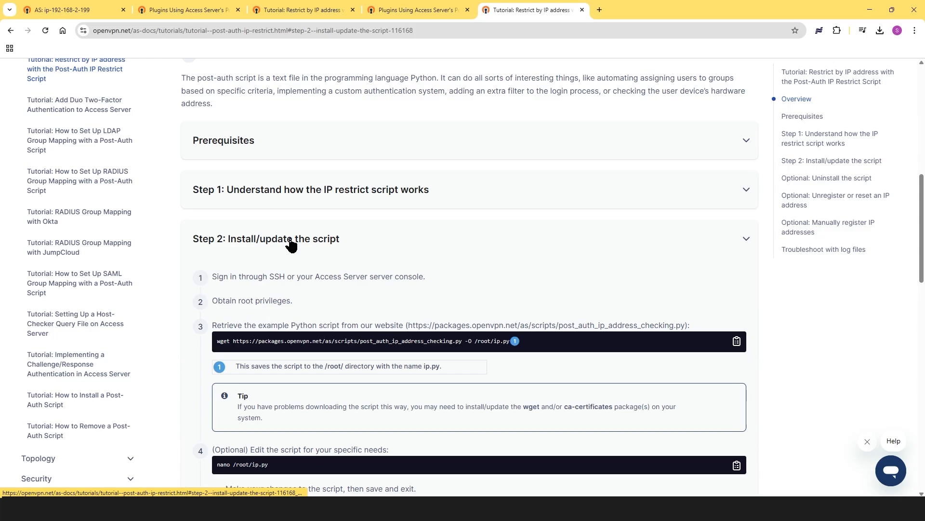
pyautogui.scroll(-2, 279, 241)
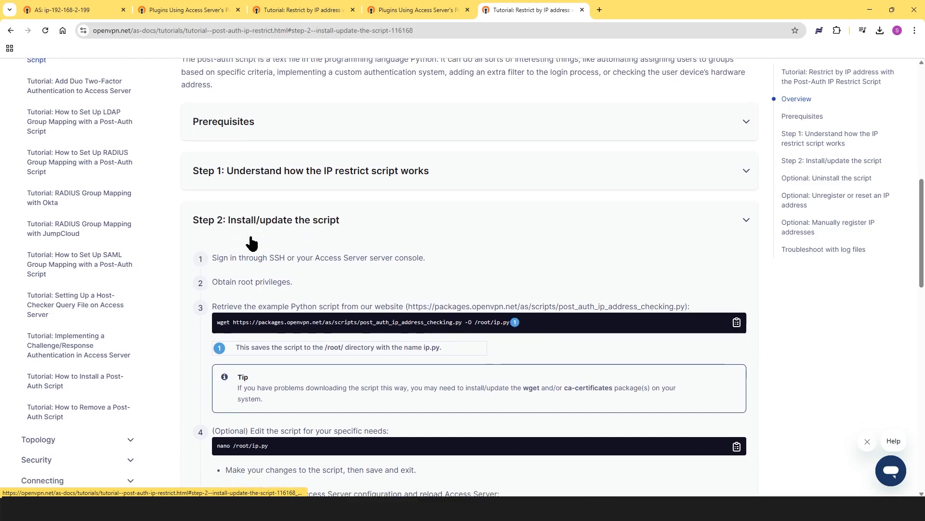
pyautogui.scroll(3, 598, 242)
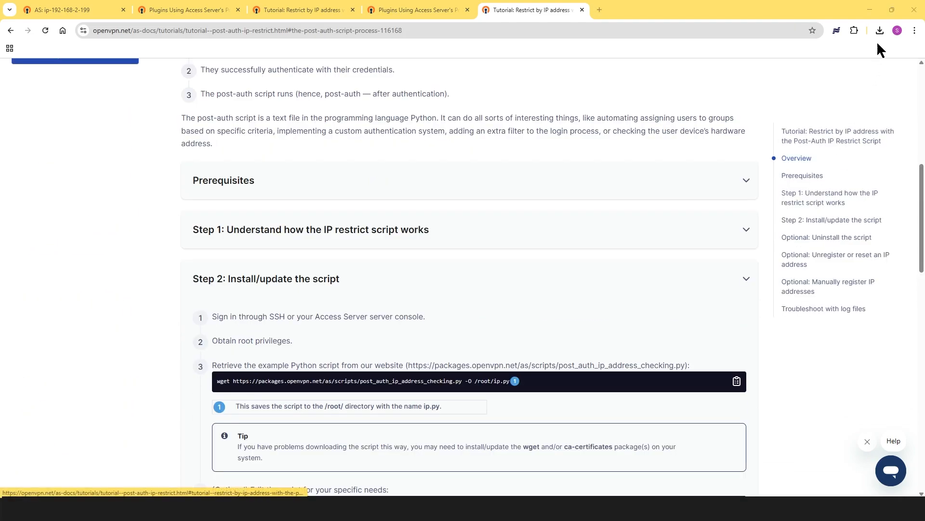
# - Snap the browser left and run the tutorial's wget command in the terminal to download /root/ip.py
pyautogui.moveTo(891, 15)
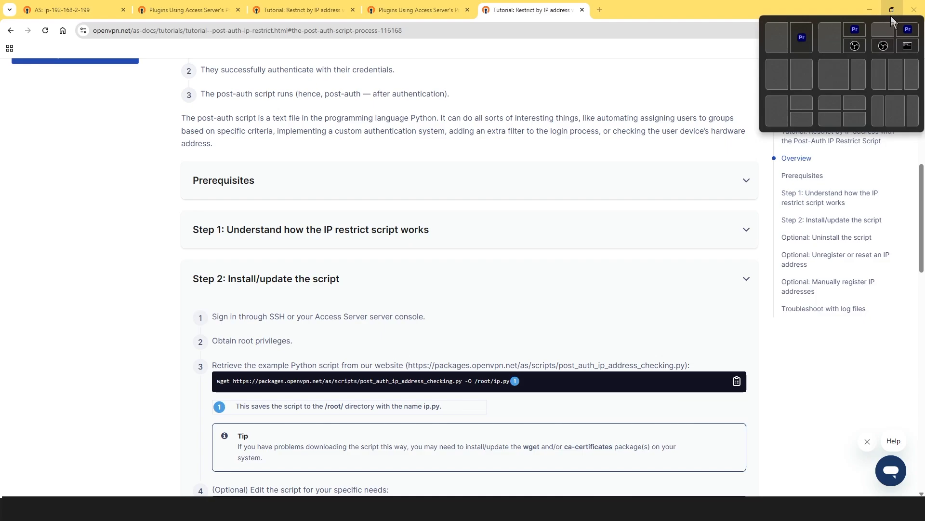
pyautogui.click(833, 80)
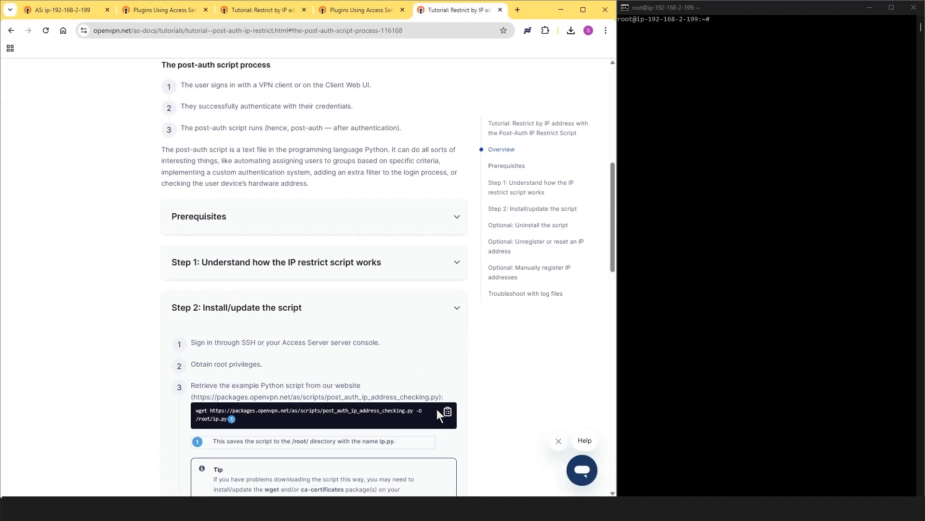
pyautogui.click(448, 415)
pyautogui.click(718, 24)
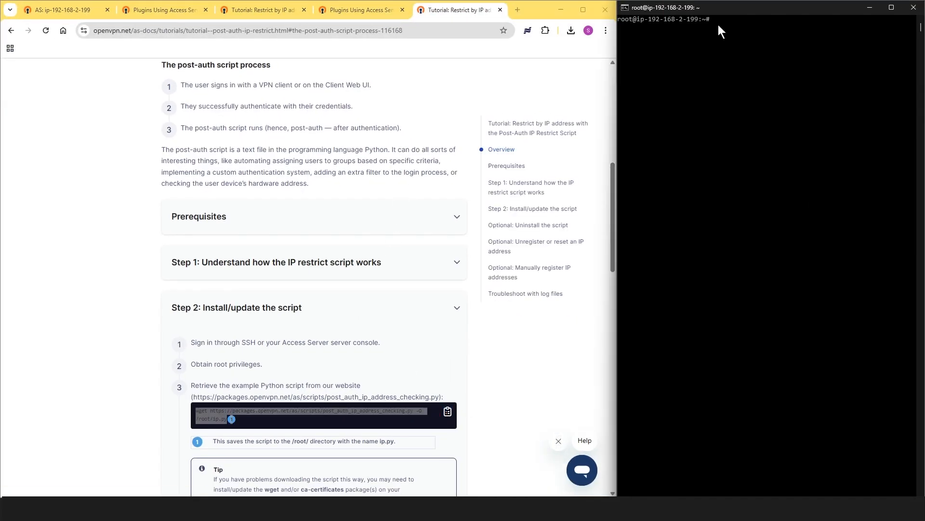
pyautogui.rightClick(718, 24)
pyautogui.press('Return')
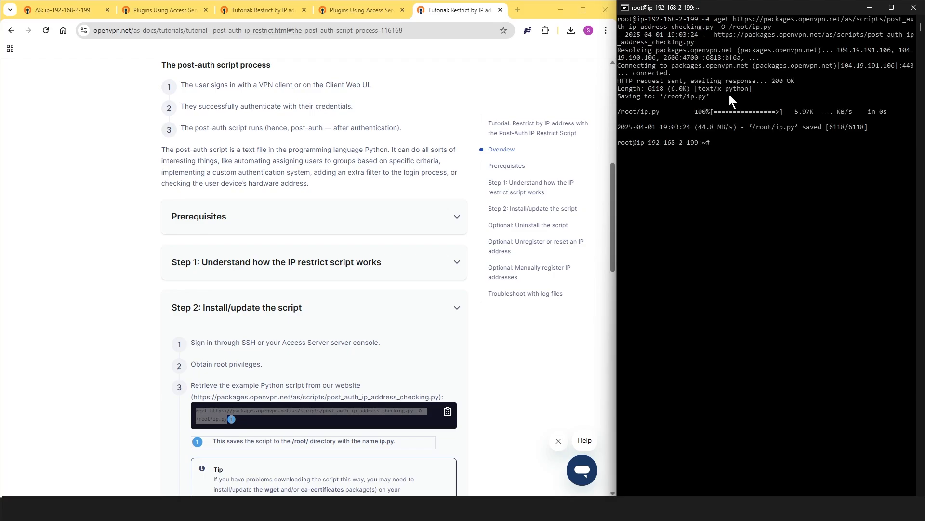
# - Open /root/ip.py with nano, read down to the end, and exit back to the shell
pyautogui.scroll(-5, 448, 301)
pyautogui.click(448, 302)
pyautogui.click(752, 146)
pyautogui.rightClick(736, 147)
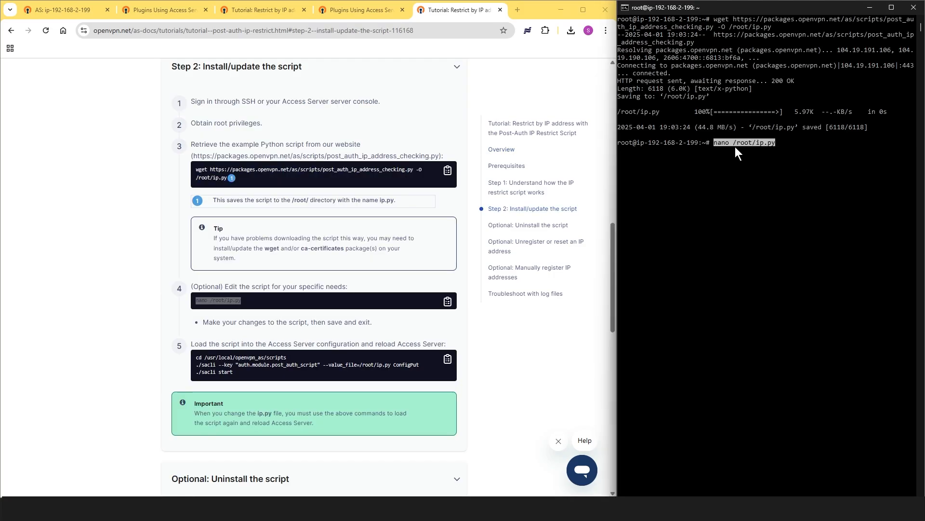
pyautogui.press('Return')
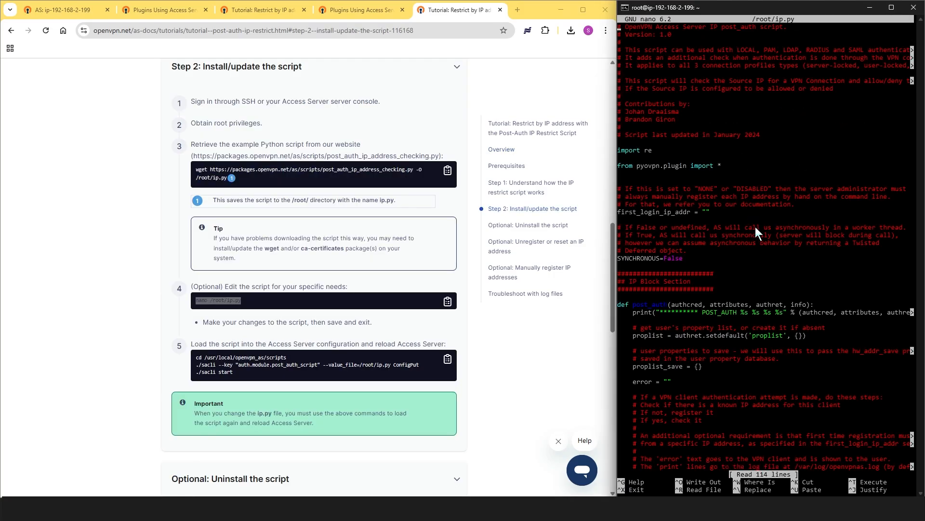
pyautogui.click(448, 359)
pyautogui.click(691, 215)
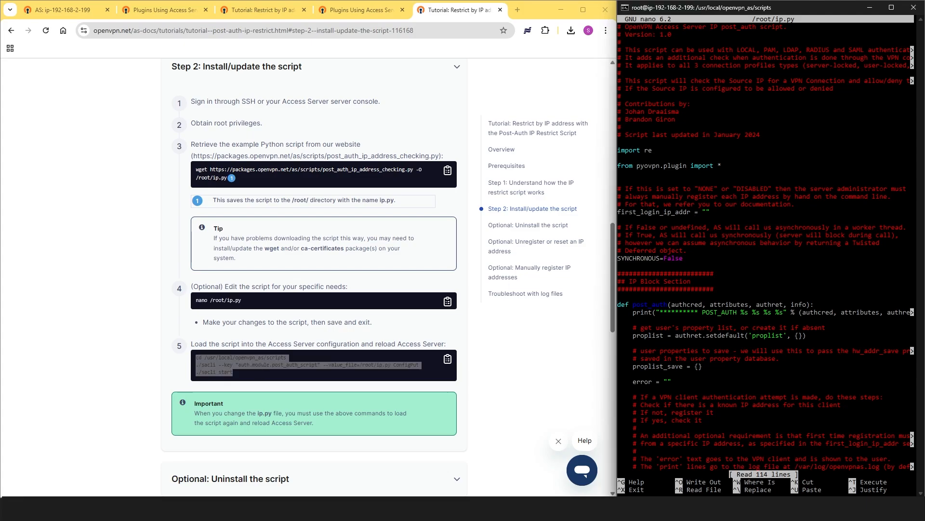
pyautogui.press('Down')
pyautogui.press('Down')
pyautogui.press('Down')
pyautogui.press('Down')
pyautogui.press('Down')
pyautogui.press('Down')
pyautogui.press('Down')
pyautogui.press('Down')
pyautogui.press('Down')
pyautogui.press('Down')
pyautogui.press('Down')
pyautogui.press('Down')
pyautogui.press('Down')
pyautogui.press('Down')
pyautogui.press('Down')
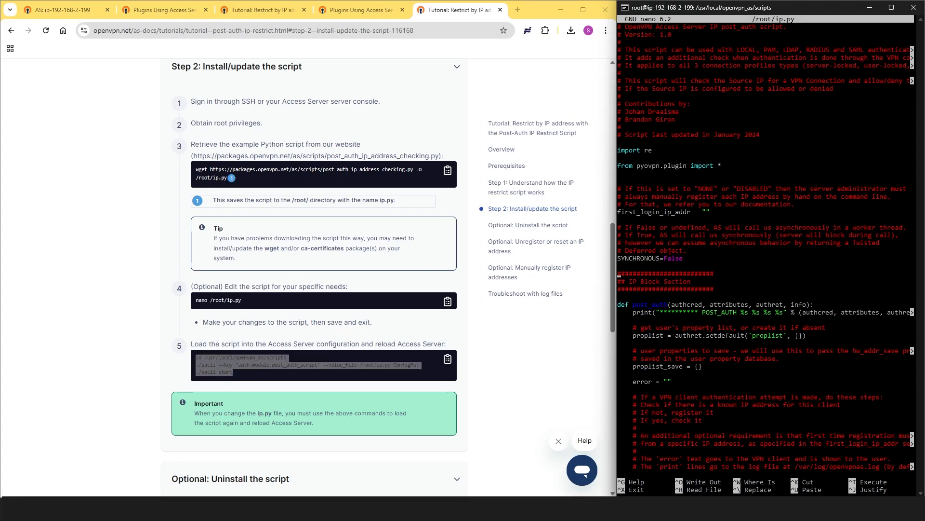
pyautogui.press('Down')
pyautogui.press('Down')
pyautogui.press('Down')
pyautogui.press('Down')
pyautogui.press('Down')
pyautogui.press('Down')
pyautogui.press('Down')
pyautogui.press('Down')
pyautogui.press('Down')
pyautogui.press('Down')
pyautogui.press('Down')
pyautogui.press('Down')
pyautogui.press('Down')
pyautogui.press('Down')
pyautogui.press('Down')
pyautogui.press('Down')
pyautogui.press('Down')
pyautogui.press('Down')
pyautogui.press('Down')
pyautogui.press('Down')
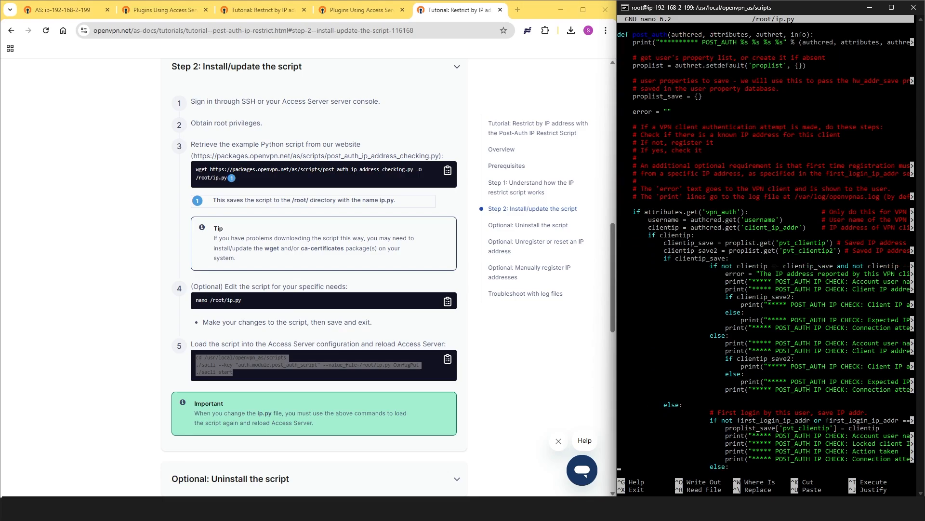
pyautogui.press('Down')
pyautogui.press('Down')
pyautogui.press('Down')
pyautogui.press('Down')
pyautogui.press('Down')
pyautogui.press('Down')
pyautogui.press('Down')
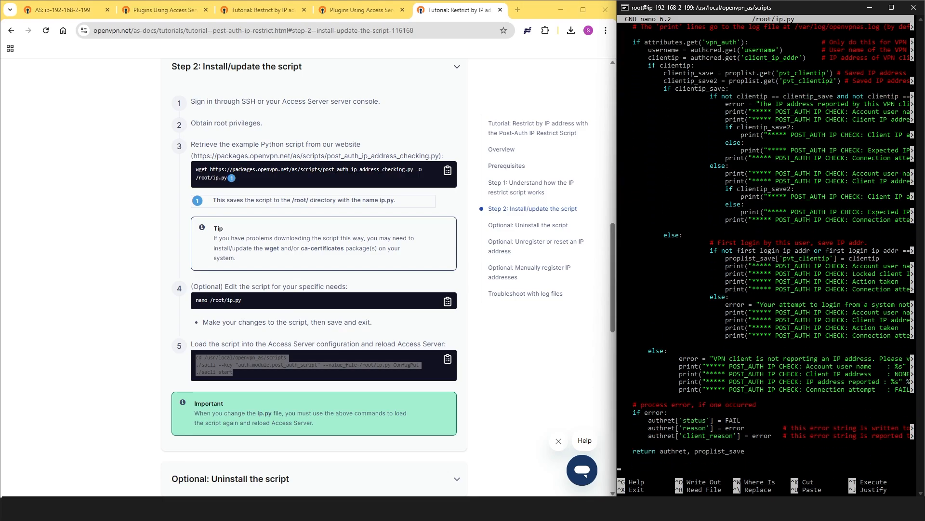
pyautogui.hotkey('ctrl', 'x')
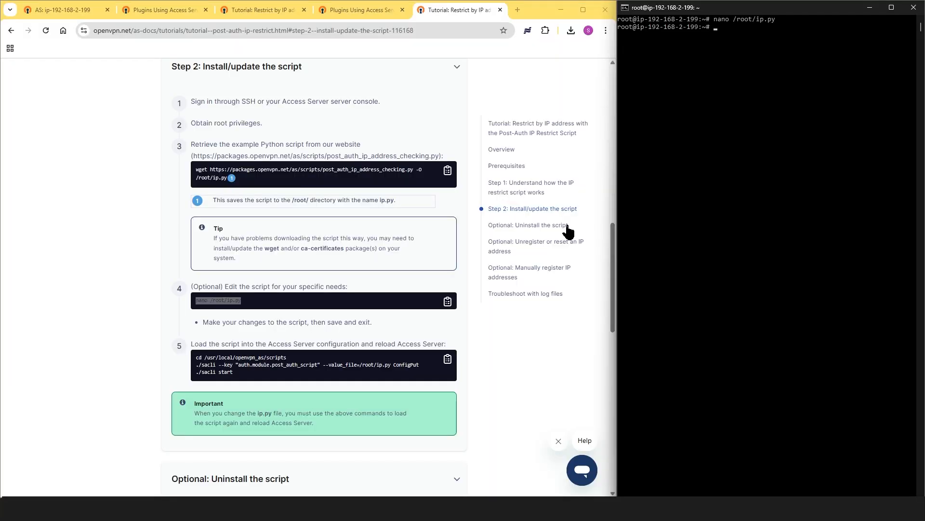
# - Run the Step 5 commands: cd, sacli ConfigPut loading ip.py, and sacli start
pyautogui.click(448, 361)
pyautogui.rightClick(741, 70)
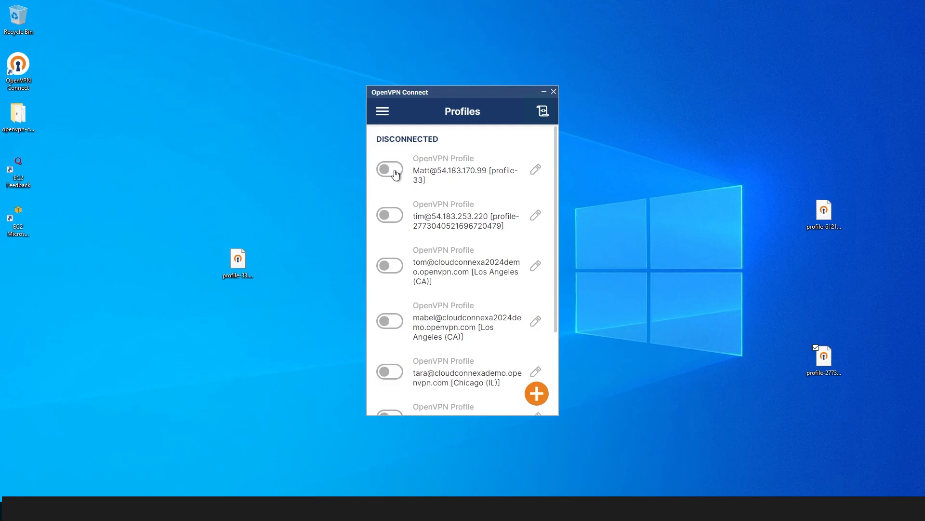
# - Connect the first profile in OpenVPN Connect and move the client window aside
pyautogui.click(396, 174)
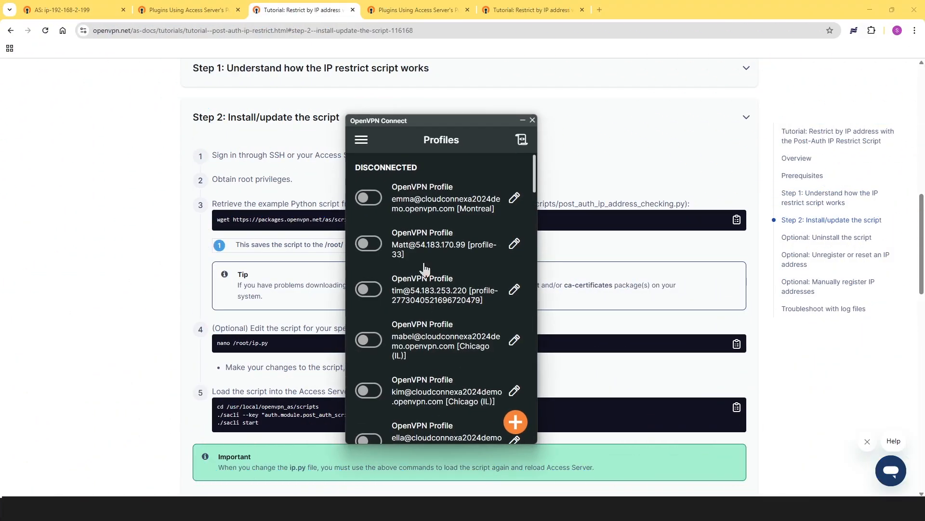
pyautogui.moveTo(419, 123); pyautogui.dragTo(498, 112)
pyautogui.click(457, 235)
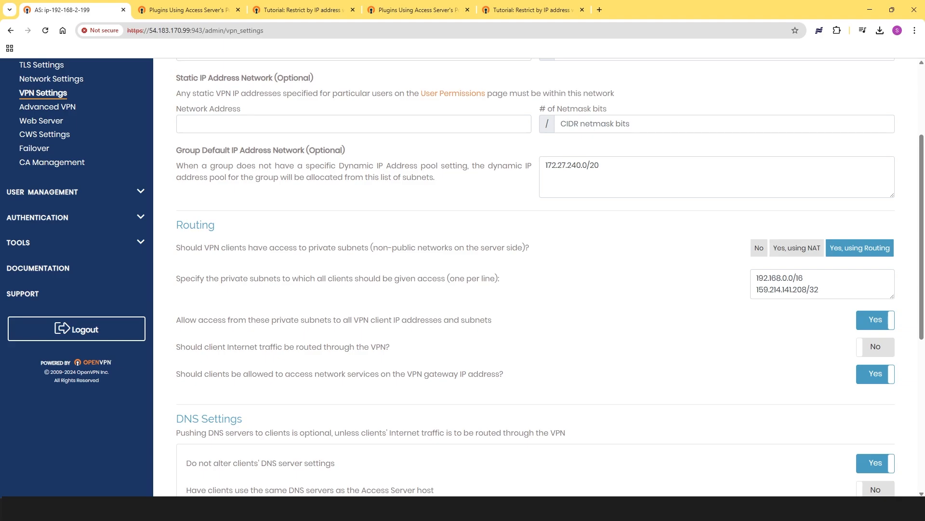
pyautogui.scroll(3, 40, 159)
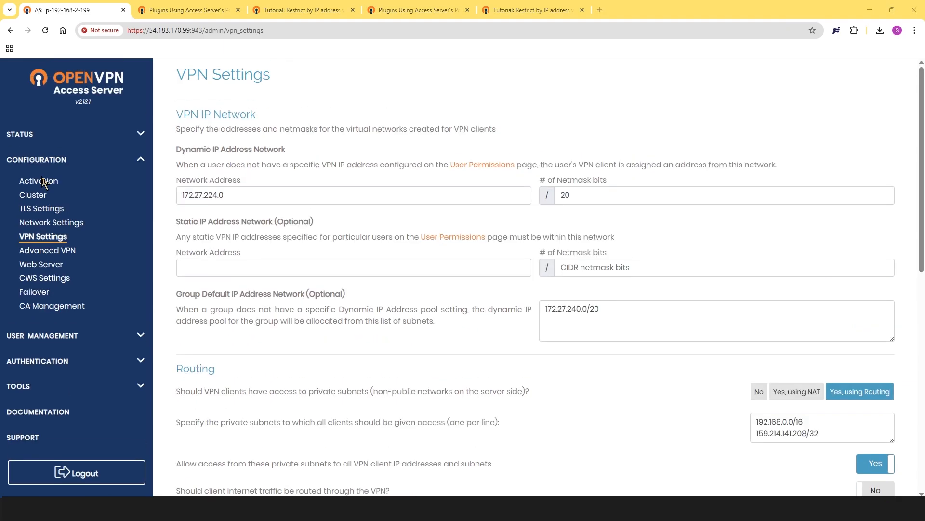
pyautogui.click(41, 138)
pyautogui.click(39, 186)
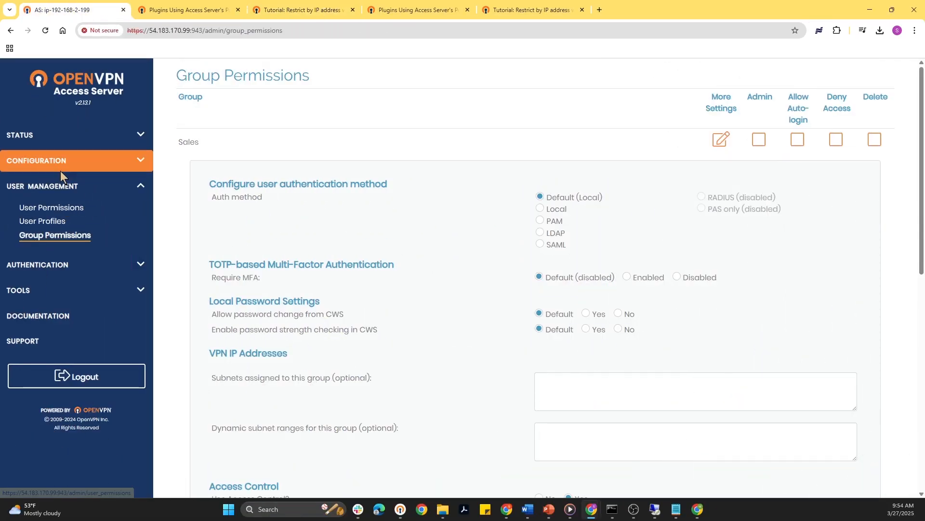
pyautogui.click(60, 167)
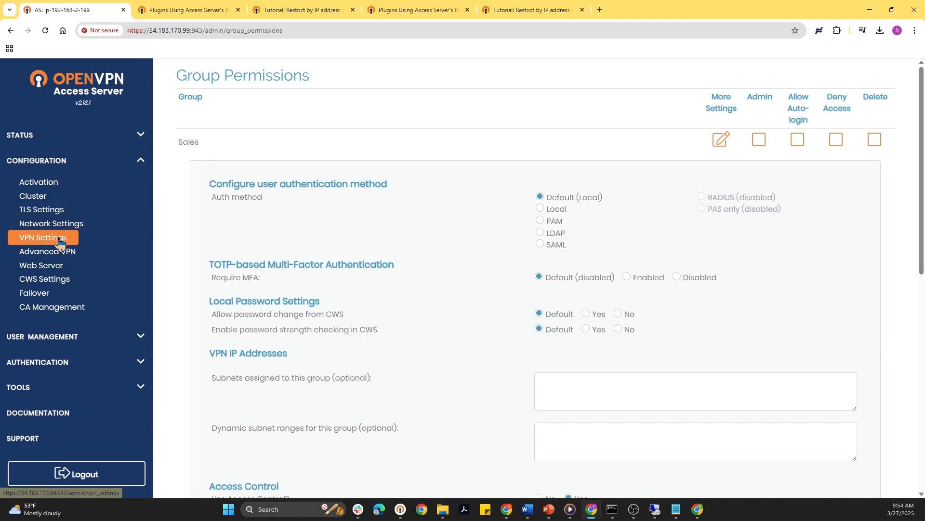
pyautogui.click(59, 240)
pyautogui.scroll(-3, 399, 298)
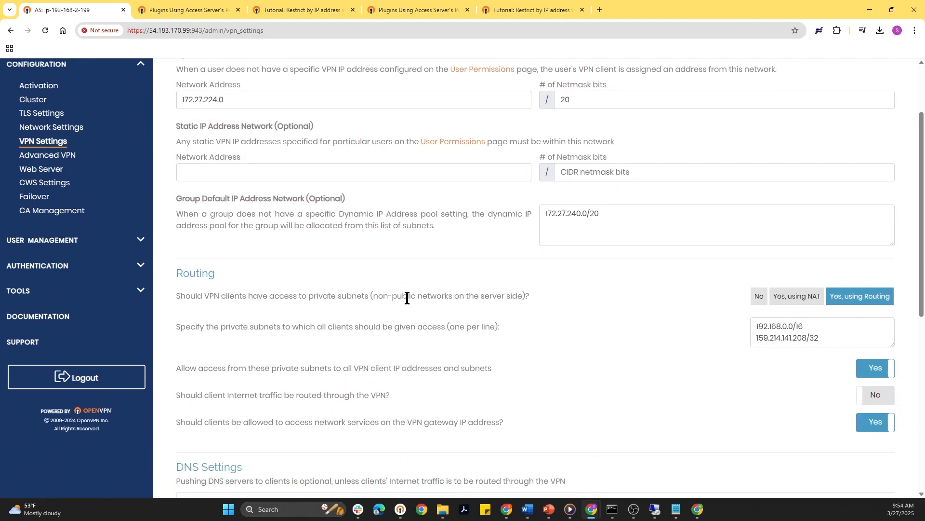
pyautogui.moveTo(176, 247); pyautogui.dragTo(493, 247)
pyautogui.click(521, 243)
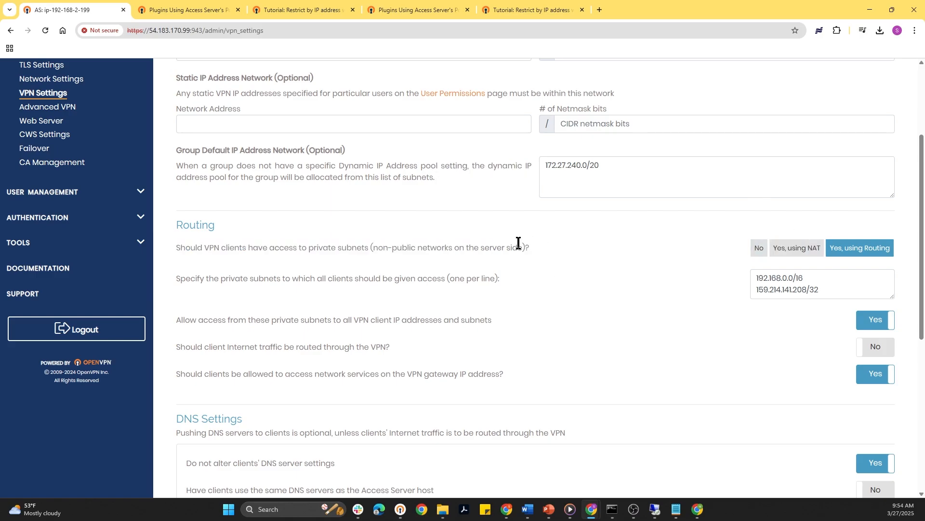